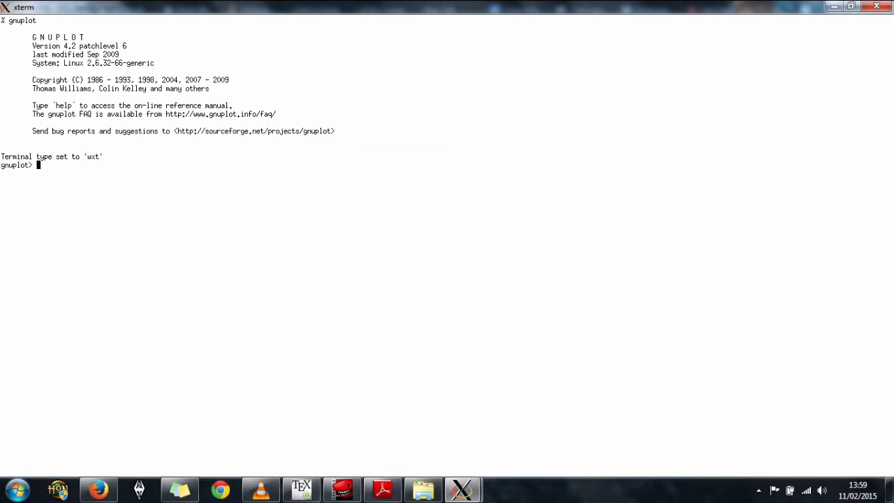
- Plot 'SymmetricD1P.out' as points, view the curve, and close the plot window
text(plot 'SymmetricD1P.out')
key(Return)
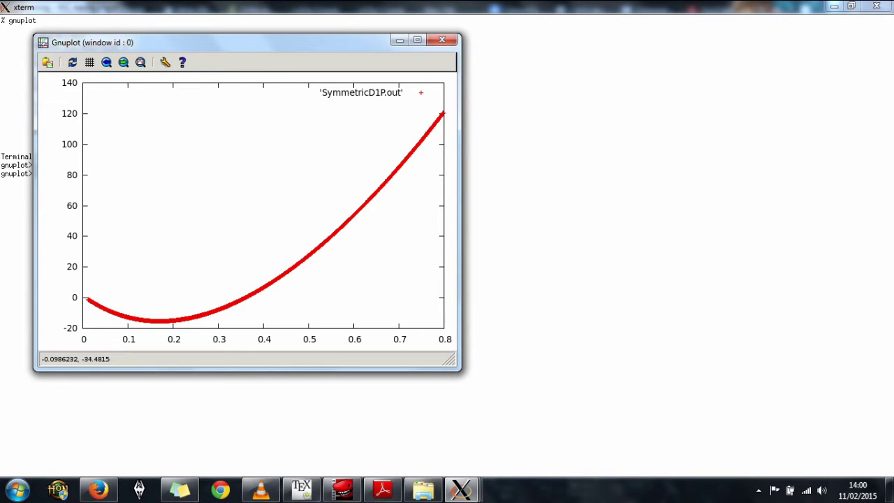
key(q)
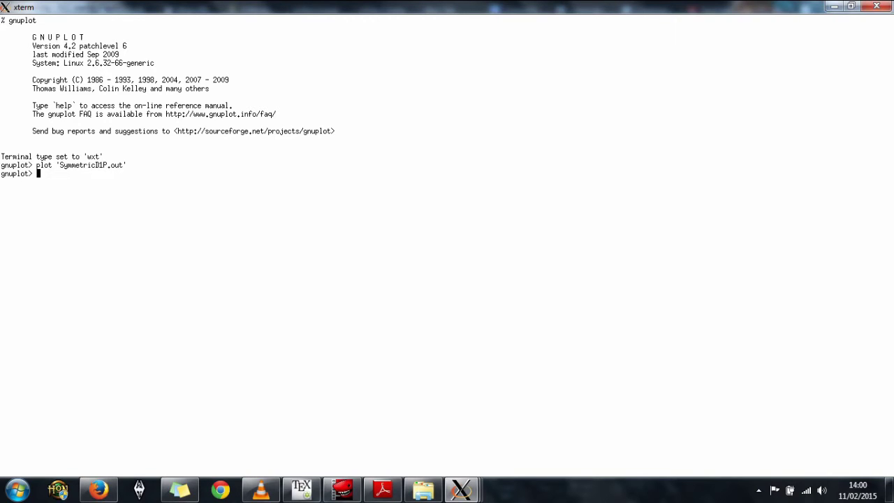
- Redraw 'SymmetricD1P.out' with lines as a continuous curve, then close the plot window
key(Up)
text(with lines)
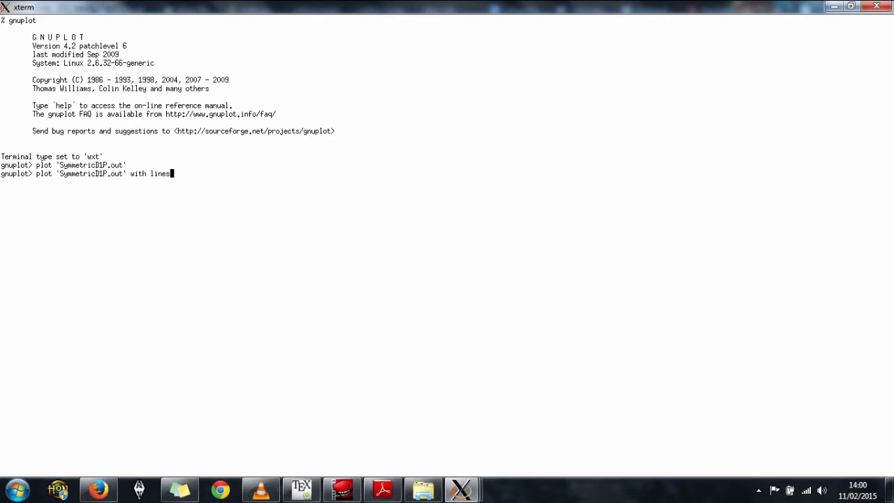
key(Return)
key(alt+Tab)
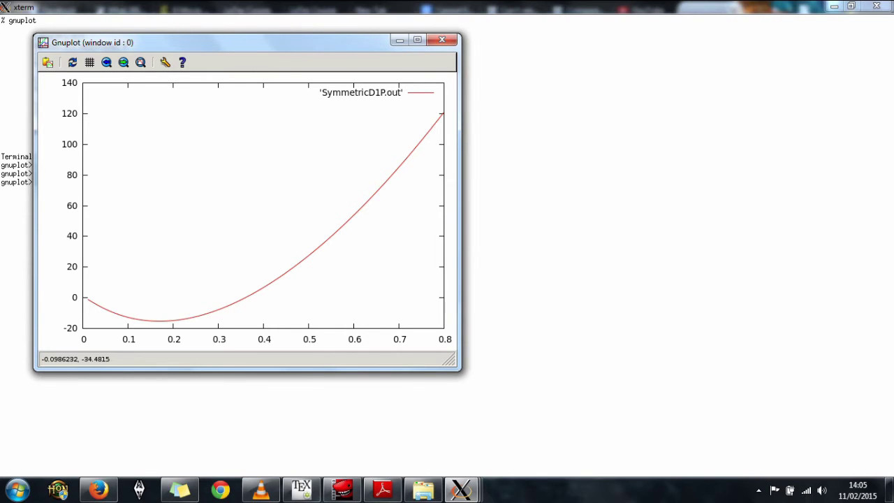
key(q)
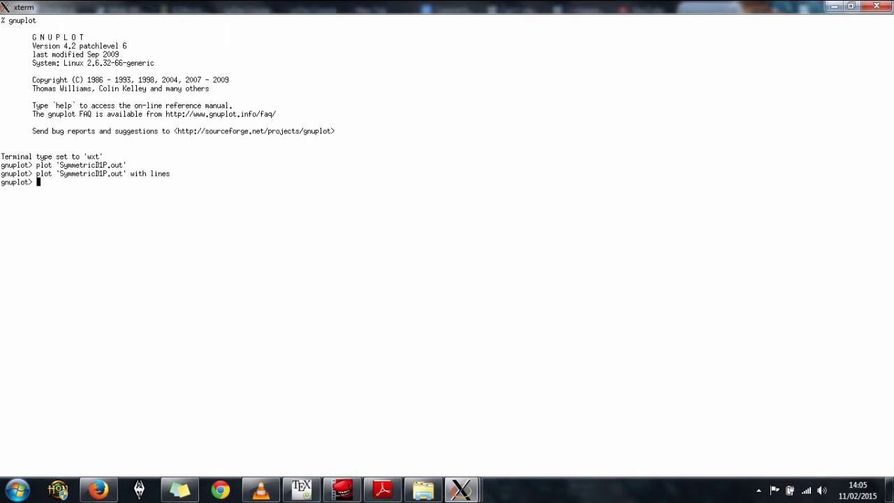
- Replot 'SymmetricD1P.out' with 'w l lw 3' as a thicker line, then leave the plot window
key(Up)
key(BackSpace)
key(BackSpace)
key(BackSpace)
key(BackSpace)
key(BackSpace)
key(BackSpace)
key(BackSpace)
key(BackSpace)
key(BackSpace)
text(l lw 3)
key(Return)
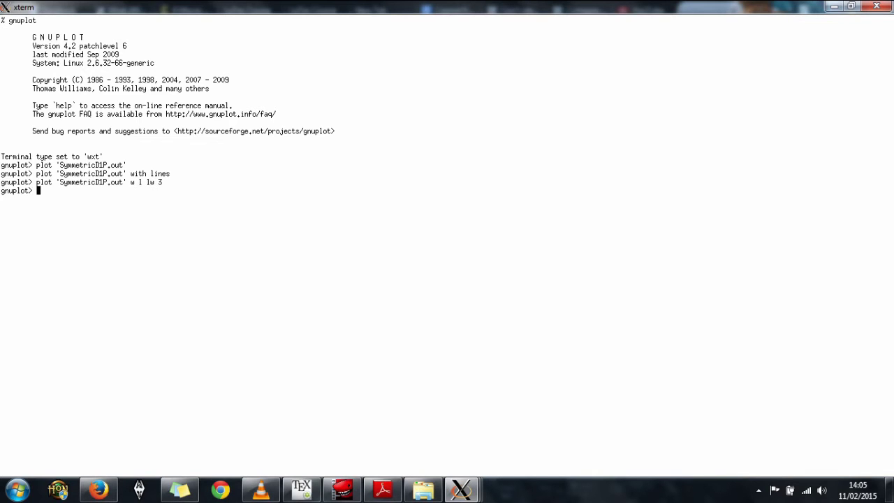
key(alt+Tab)
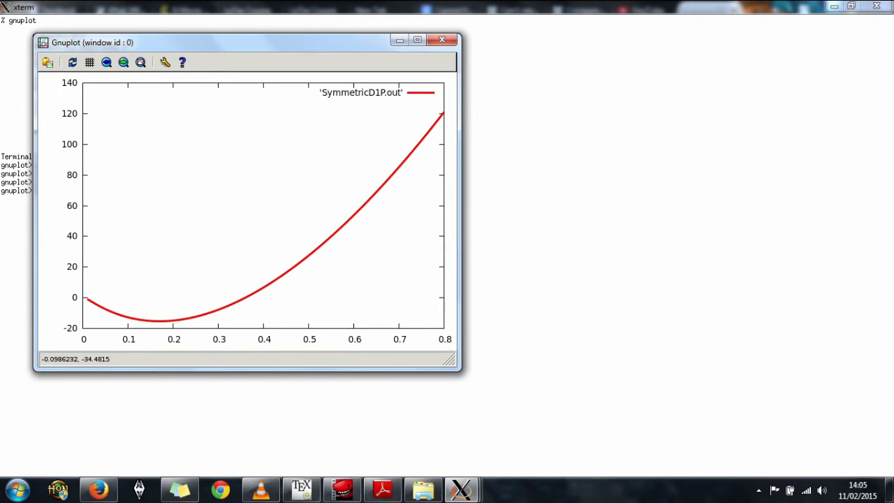
key(alt+Tab)
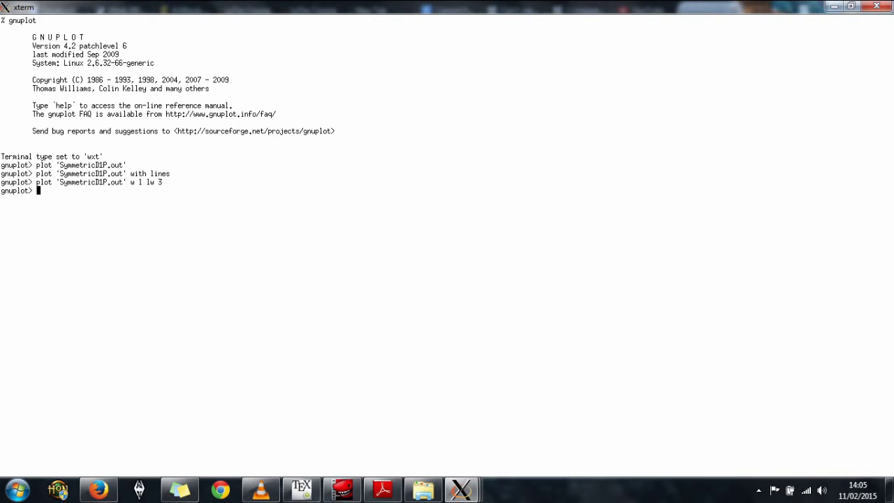
- Set the title 'Energy Per Particle with D1P', replot, then close the window and start set xlabel
text(set title ')
text(Energy Per Particle with D1P)
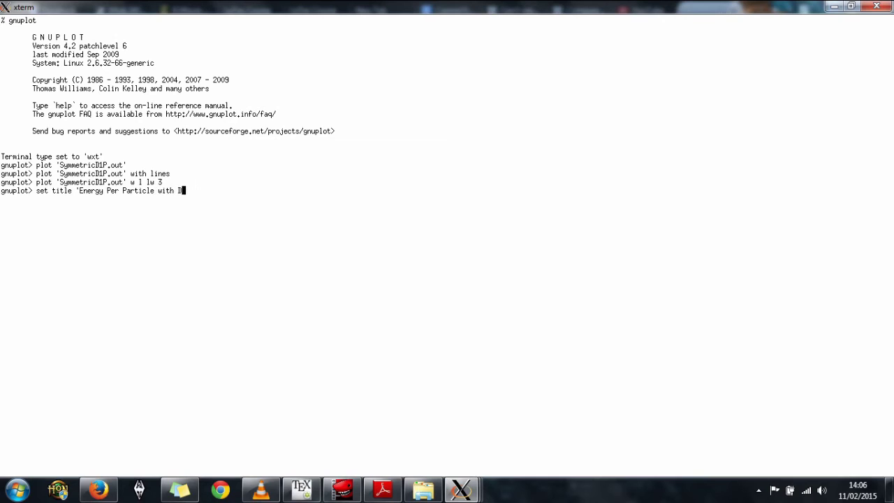
text(')
key(Return)
text(replot)
key(Return)
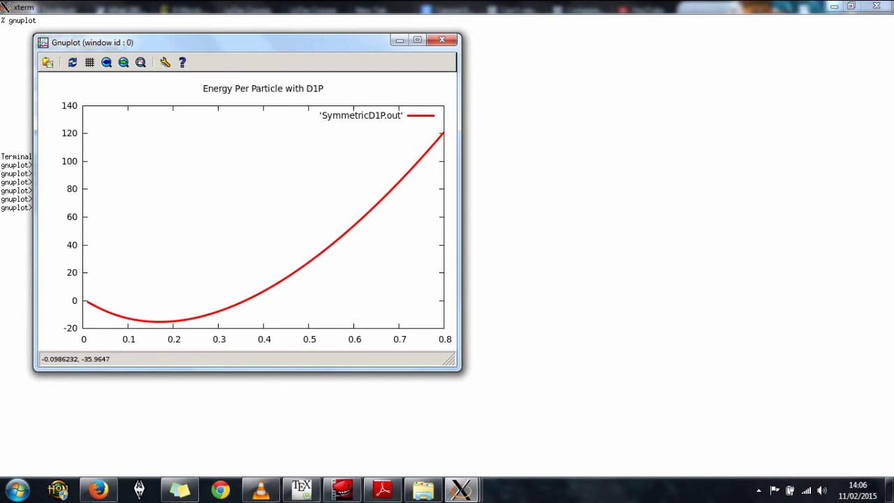
text(q)
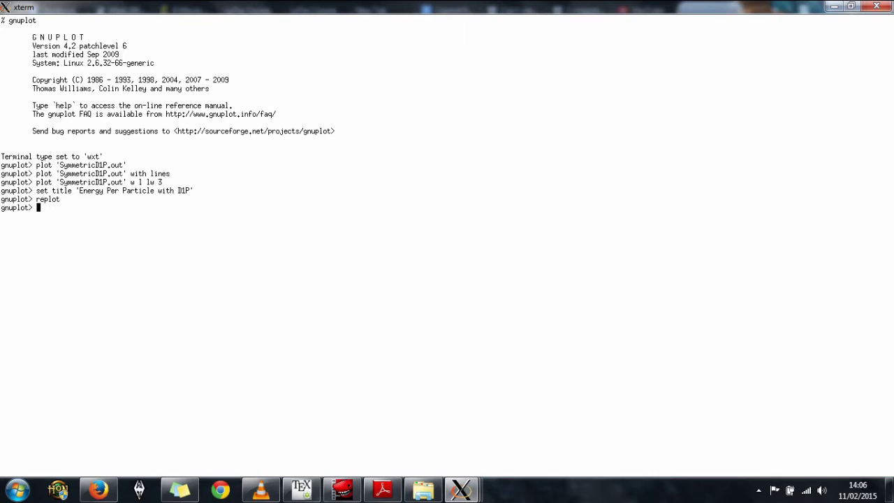
text(set xlabel ')
- Label the x-axis 'Momentum, k, [fm^-3]', replot, close the window, and start set ylabel
text(Momentum, k, [fm^-3]')
key(Return)
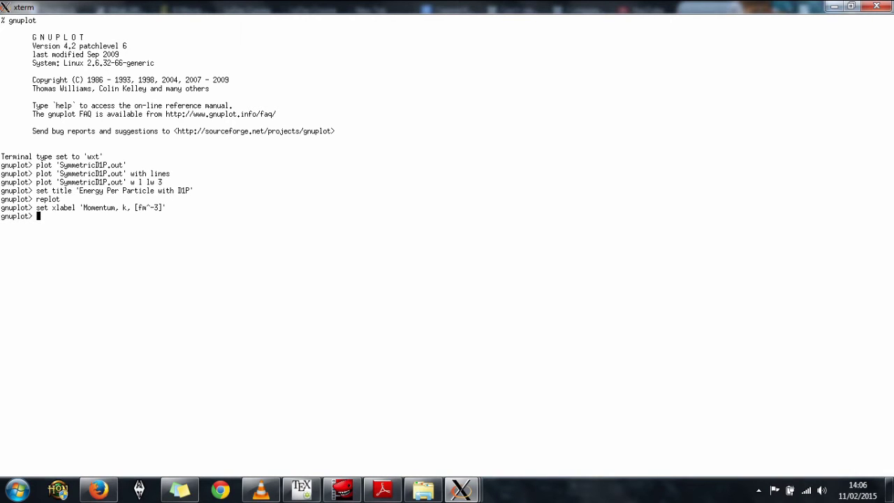
text(rep)
key(Return)
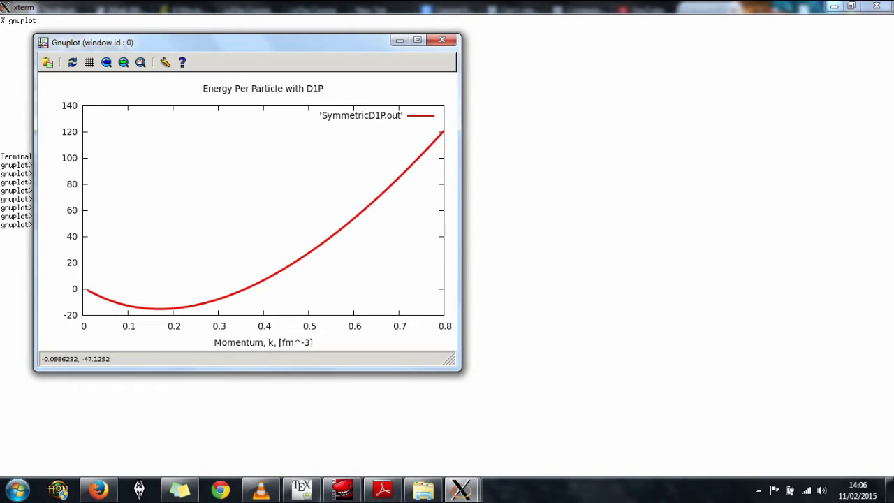
key(q)
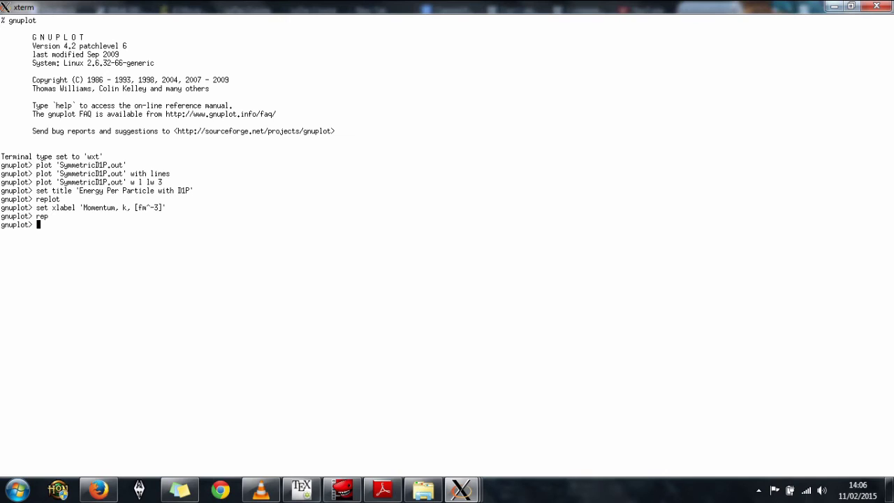
text(set ylabel 'Energy Per Particle, [)
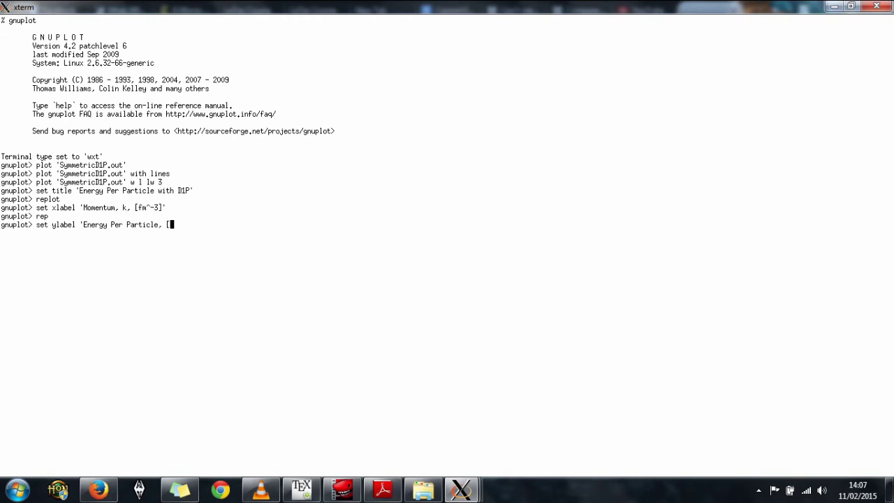
- Finish setting the y-axis label 'Energy Per Particle, [MeV]' and replot the graph
text(MeV]')
key(Return)
text(rep)
key(Return)
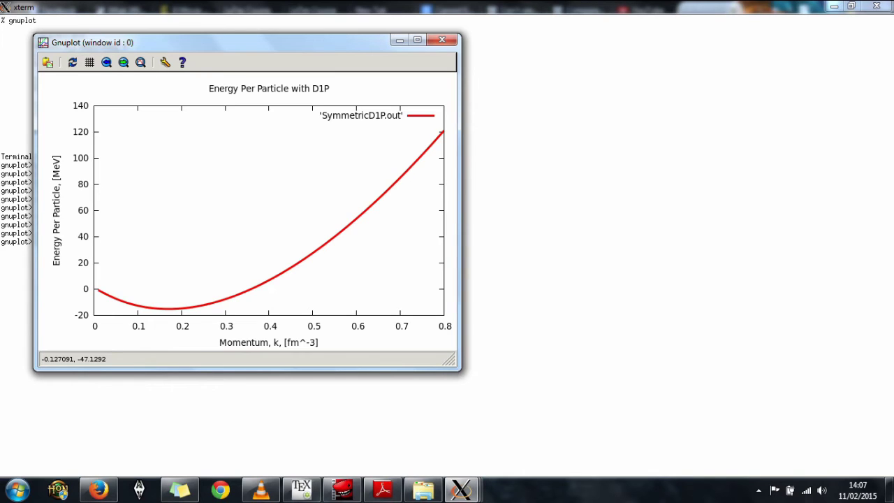
- Close the plot, set yrange[-40:140], and replot with that vertical range
text(q)
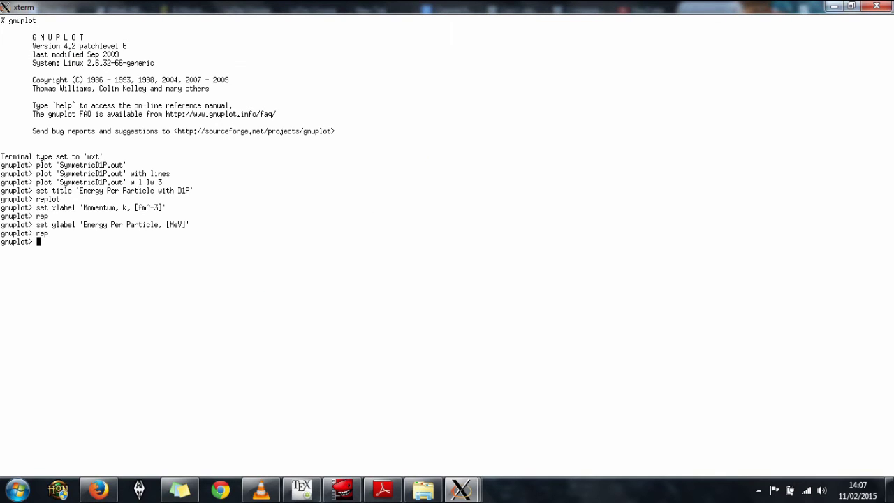
text(set yrange[-40:140])
key(Return)
text(rep)
key(Return)
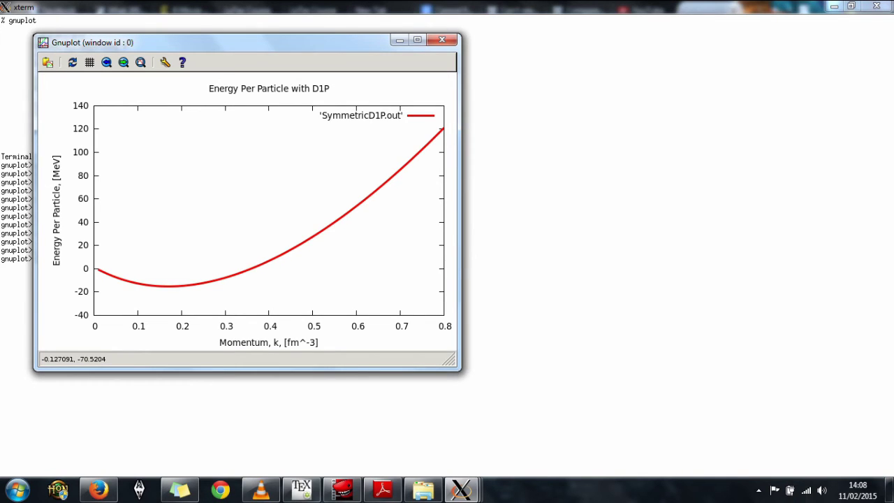
- Apply 'set key outside right', replot to show the legend outside, then close the window
key(q)
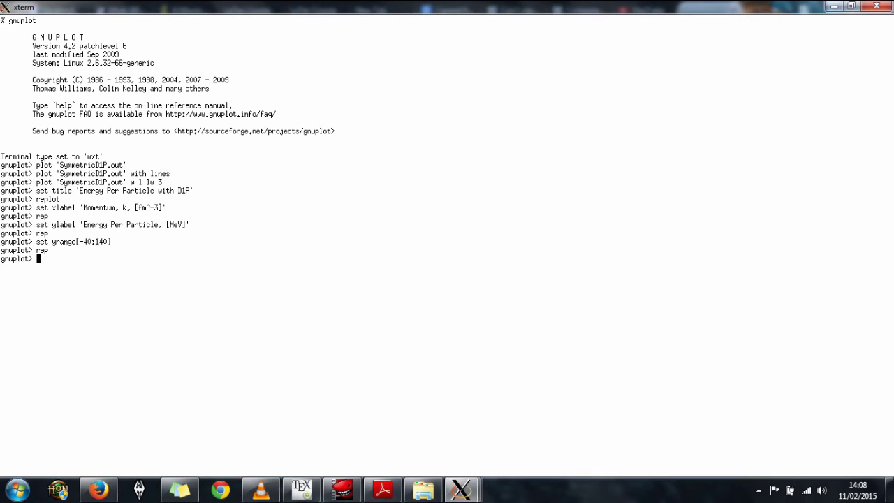
text(set key outside right)
key(Return)
text(rep)
key(Return)
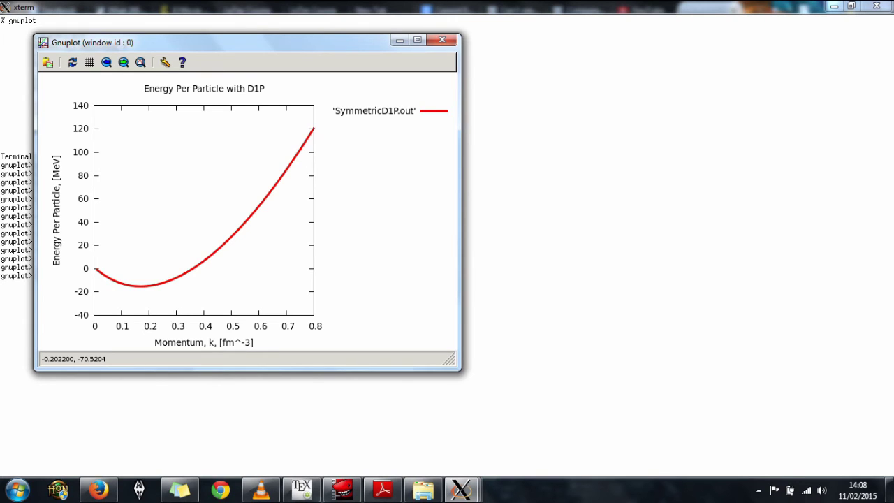
key(q)
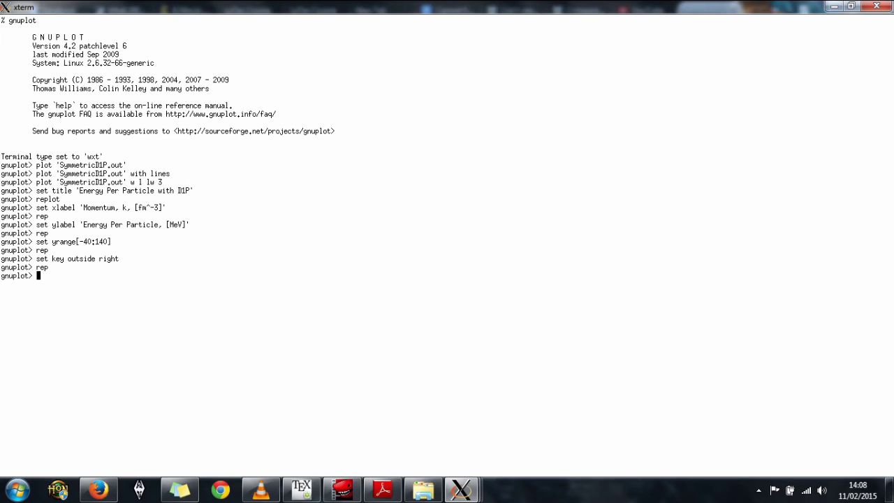
- Extend the recalled thick-line plot command with 'NeutronD1P.out' w l lw 3 and plot both files
key(Up)
key(Up)
key(Up)
key(Up)
key(Up)
key(Up)
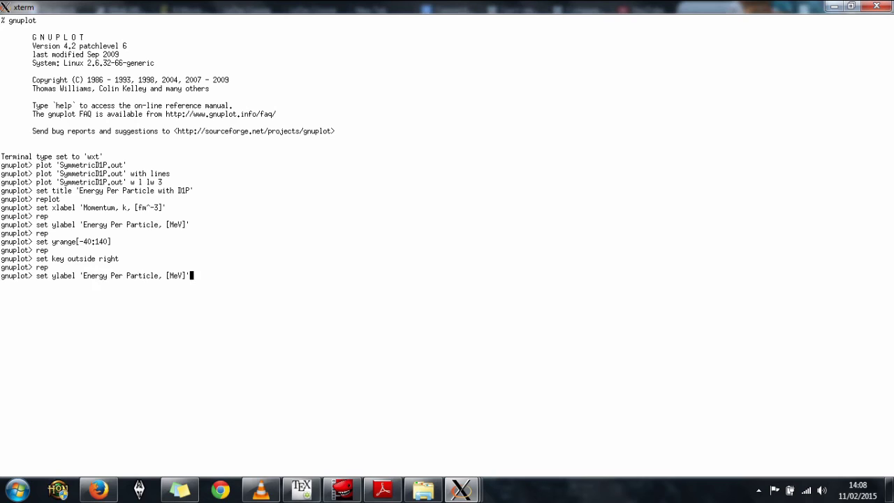
key(Up)
key(Up)
key(Up)
key(Up)
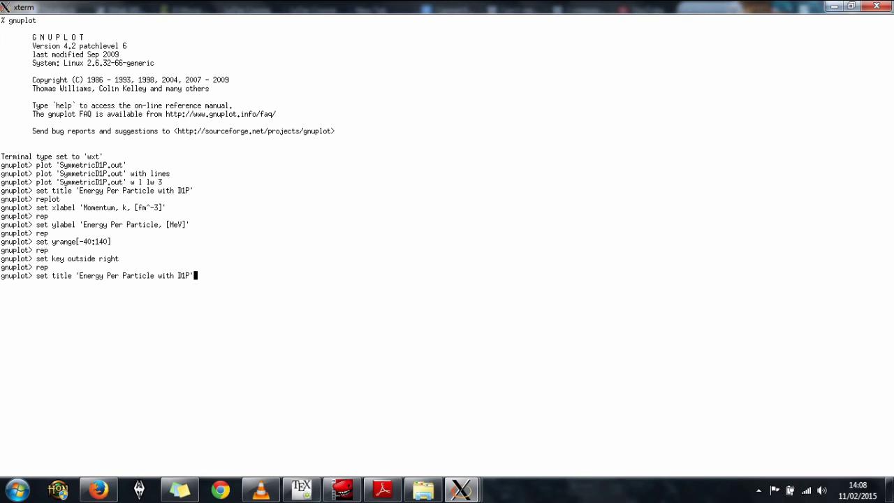
key(Up)
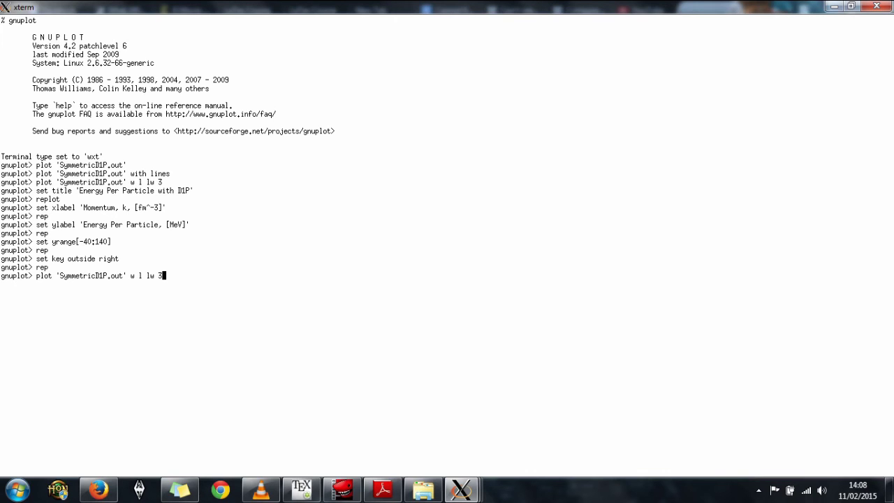
text(, 'E)
key(BackSpace)
text(NeutronD1P.out' w l lw 3)
key(Return)
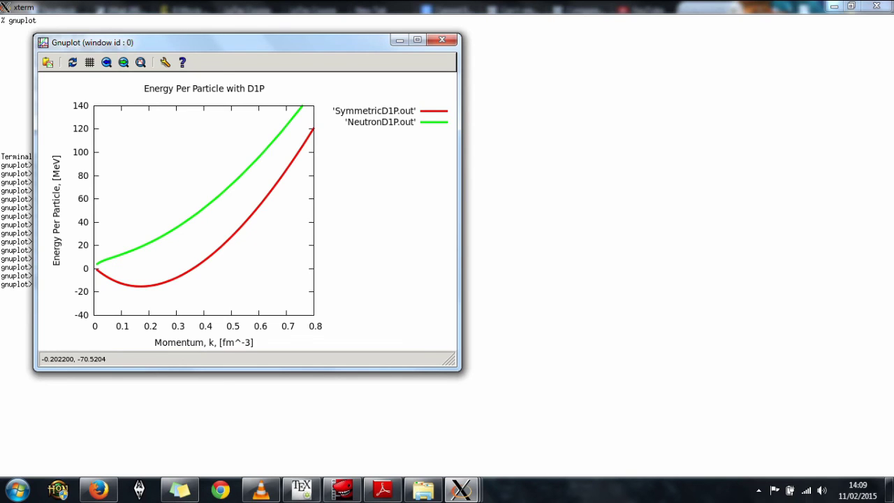
- Close the plot, set yrange[-40:160], and replot so both curves fit
text(q)
text(se)
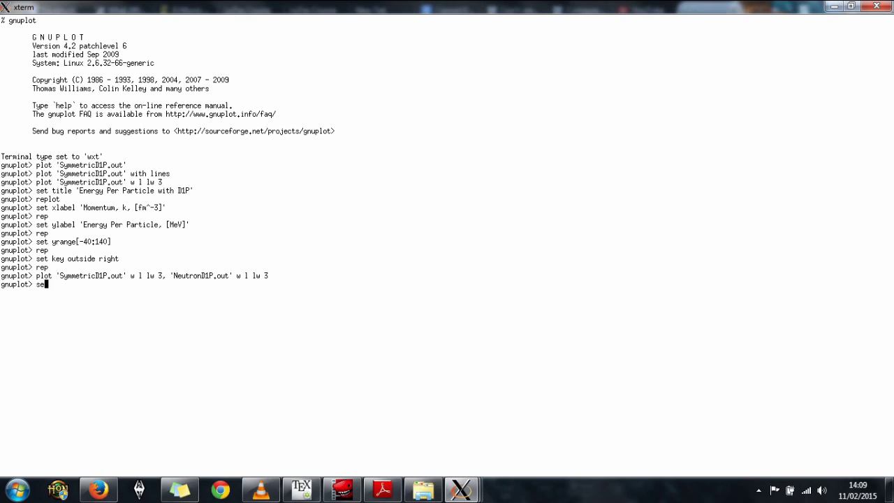
text(t yrange[-40:160])
key(Return)
text(rep)
key(Return)
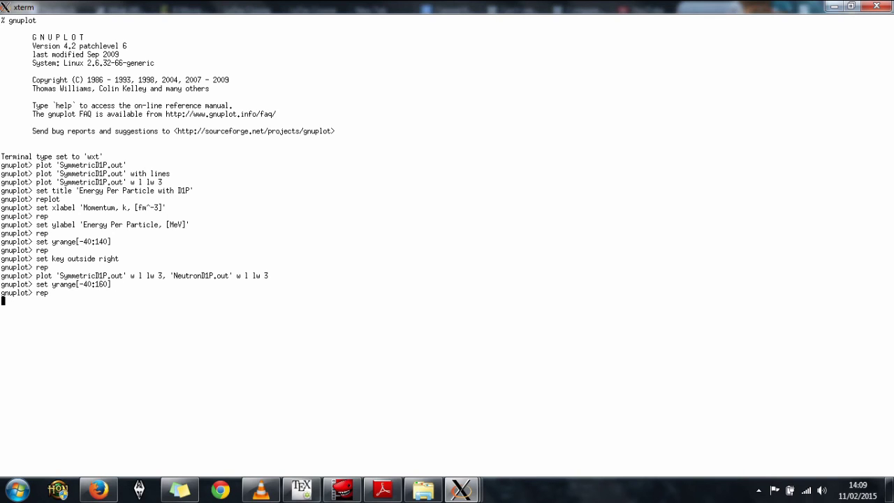